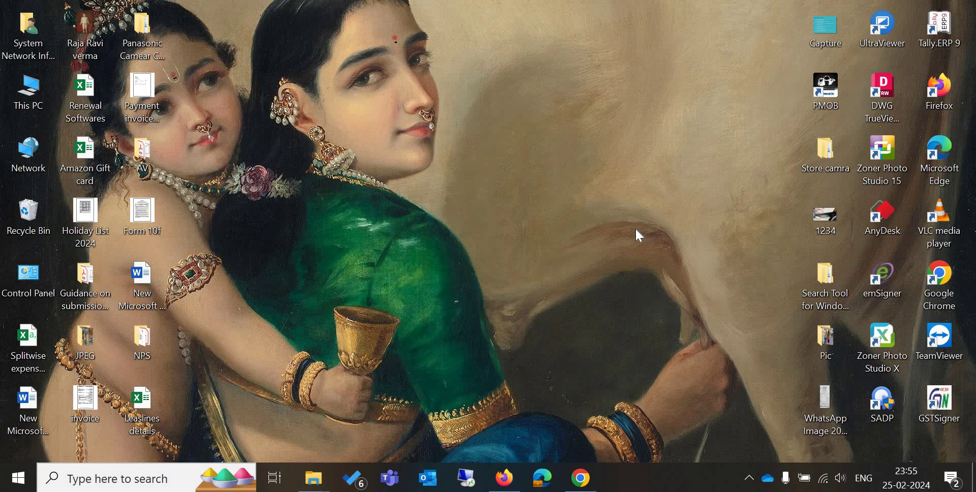
- Switch to the Sophos Firewall console in Firefox and review the latest available versions on the Firmware page of Backup & firmware
{"action": "left_click", "coordinate": [506, 487]}
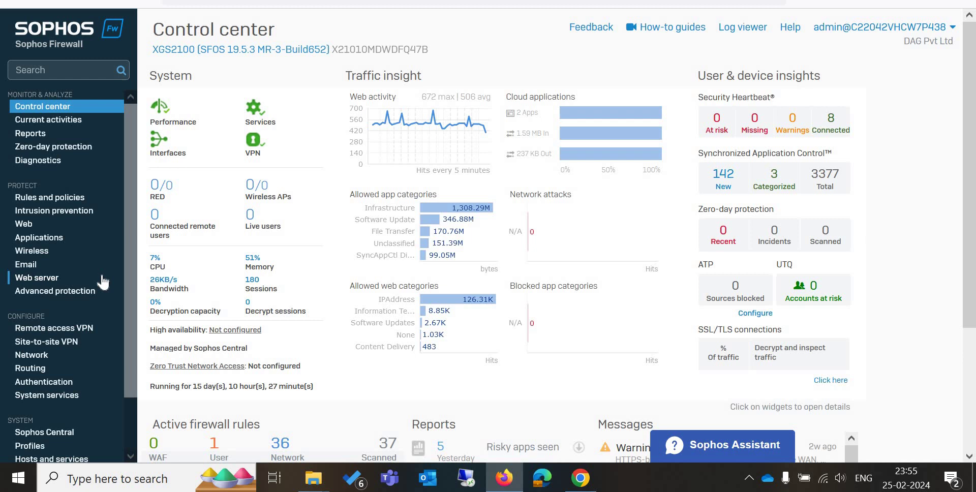
{"action": "scroll", "coordinate": [56, 436], "scroll_direction": "down", "scroll_amount": 2}
{"action": "left_click", "coordinate": [56, 432]}
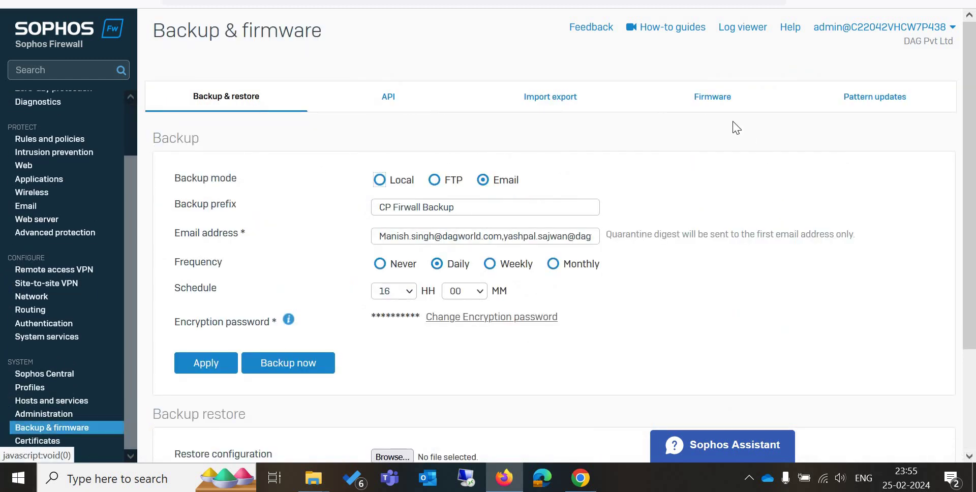
{"action": "left_click", "coordinate": [712, 103]}
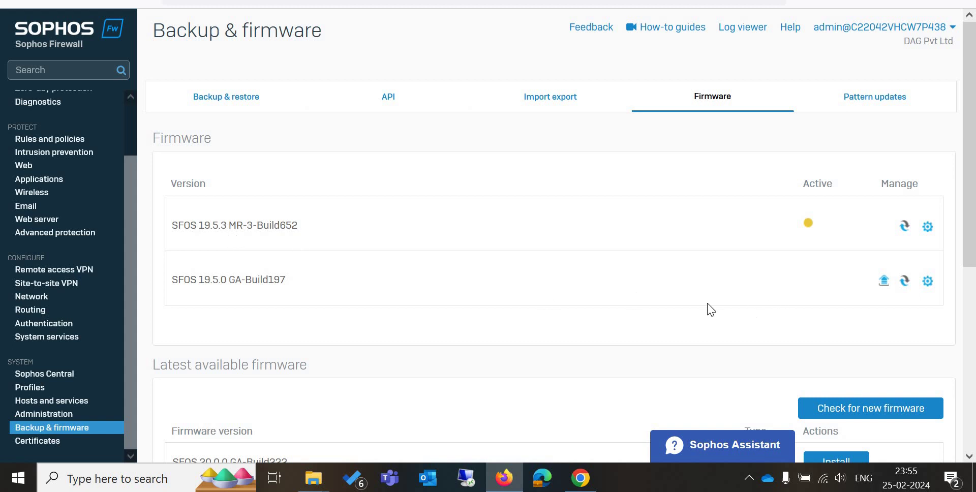
{"action": "scroll", "coordinate": [361, 329], "scroll_direction": "down", "scroll_amount": 3}
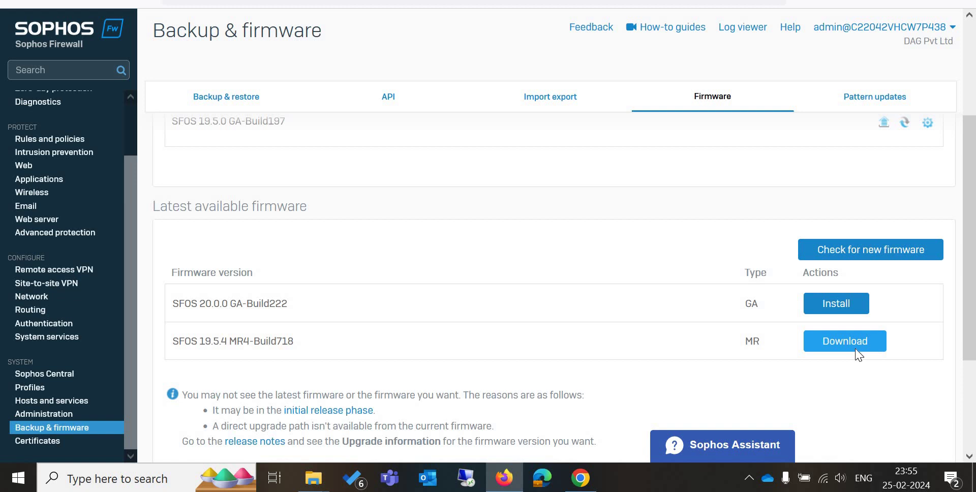
{"action": "left_click", "coordinate": [855, 357]}
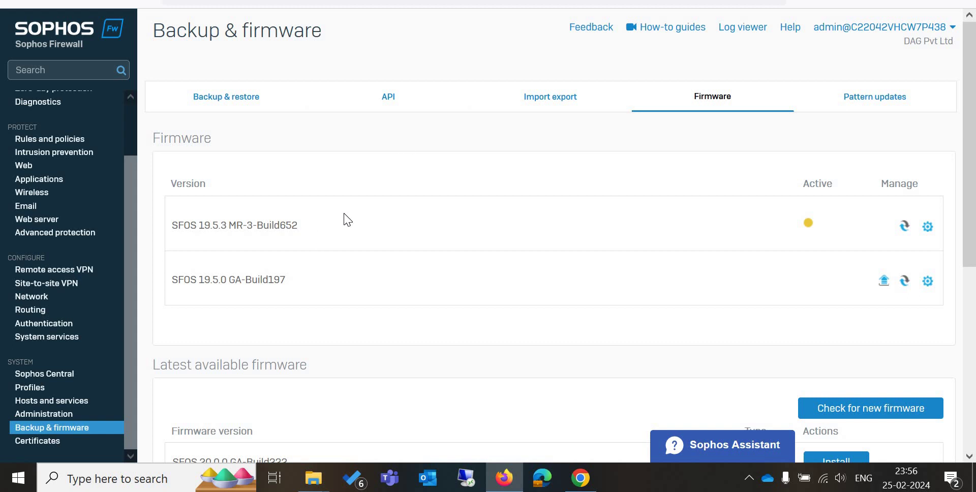
- Open Sophos Central at cloud.sophos.com in a new browser tab and display the account's firewall licenses
{"action": "key", "text": "ctrl+t"}
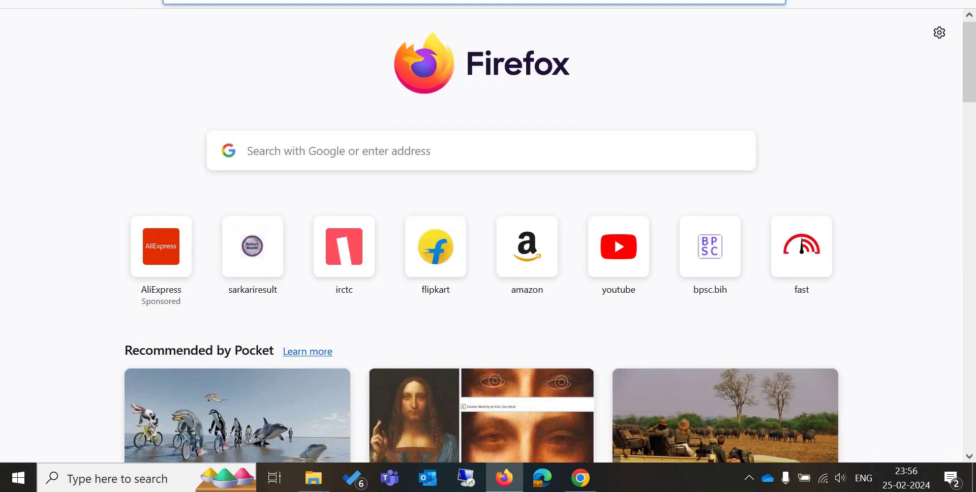
{"action": "type", "text": "cloud"}
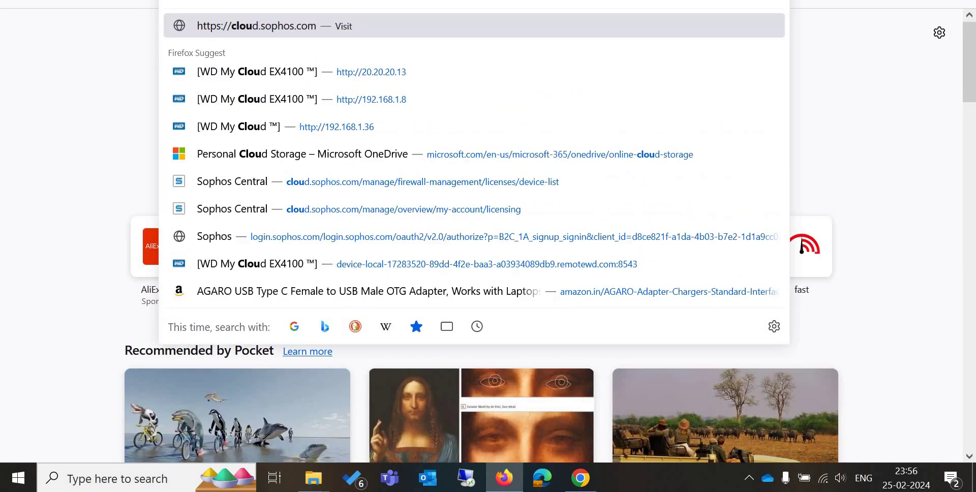
{"action": "key", "text": "Return"}
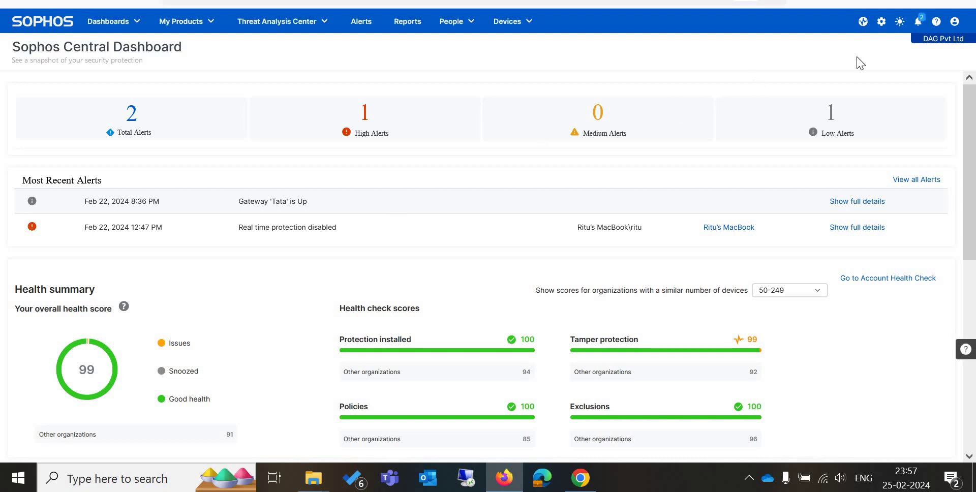
{"action": "left_click", "coordinate": [953, 23]}
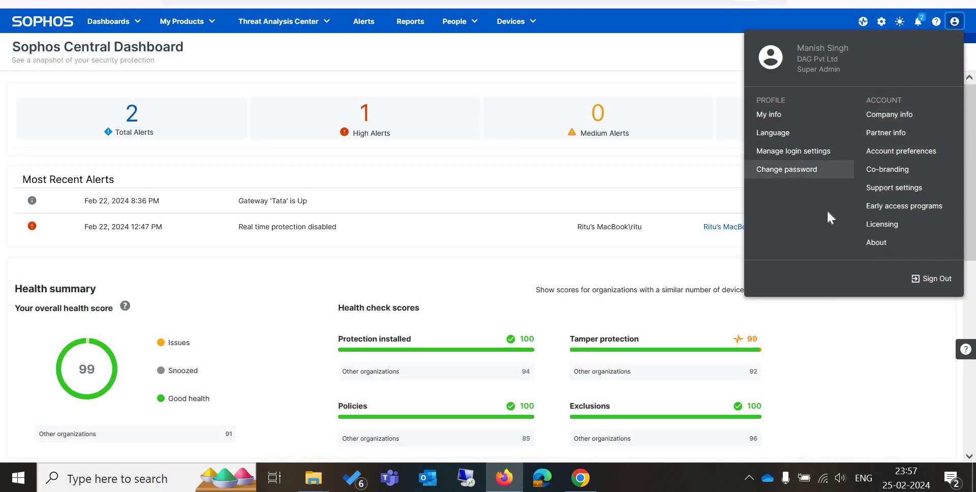
{"action": "left_click", "coordinate": [879, 225]}
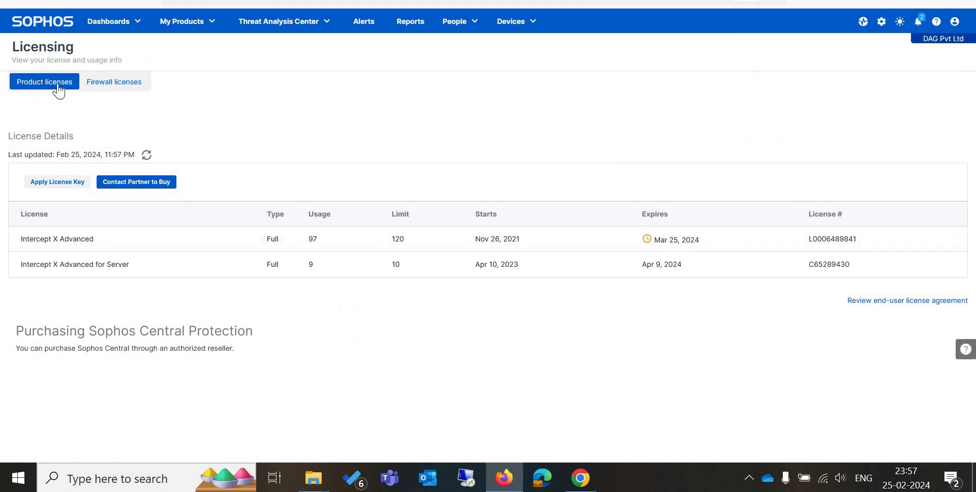
{"action": "left_click", "coordinate": [112, 88]}
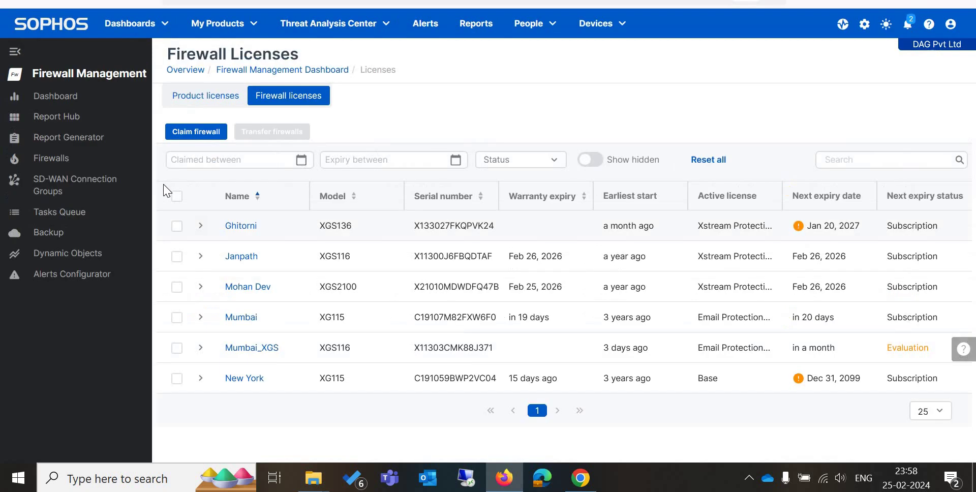
{"action": "key", "text": "ctrl+plus"}
{"action": "scroll", "coordinate": [288, 232], "scroll_direction": "down", "scroll_amount": 1}
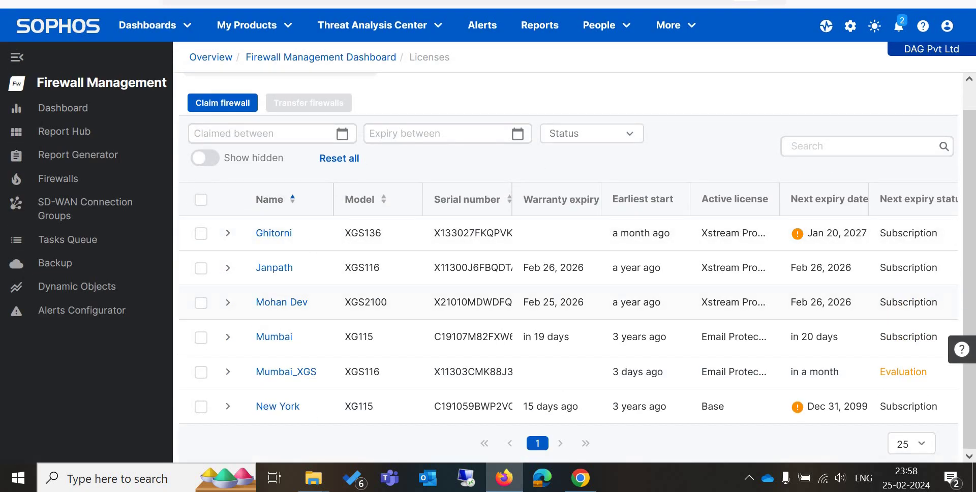
- Return to the firewall console and check the firewall's model on the Control center page
{"action": "key", "text": "ctrl+Tab"}
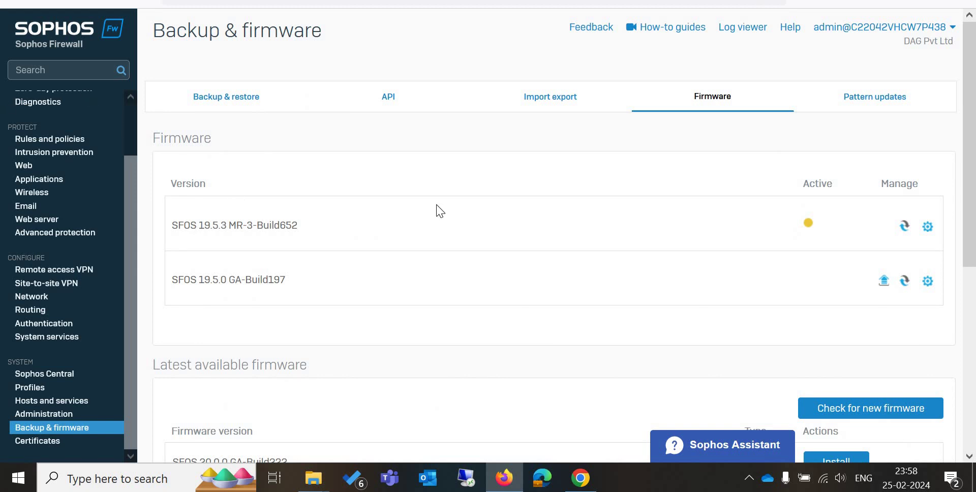
{"action": "scroll", "coordinate": [741, 208], "scroll_direction": "down", "scroll_amount": 5}
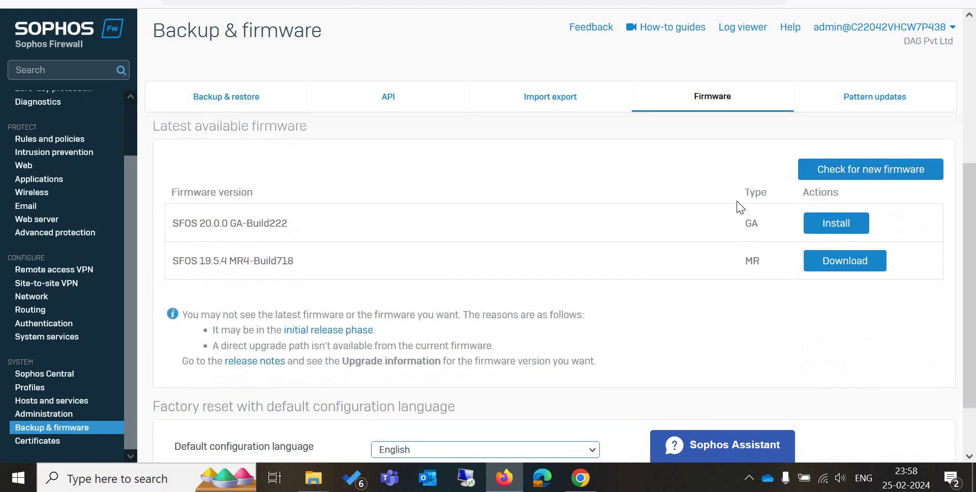
{"action": "scroll", "coordinate": [744, 204], "scroll_direction": "up", "scroll_amount": 5}
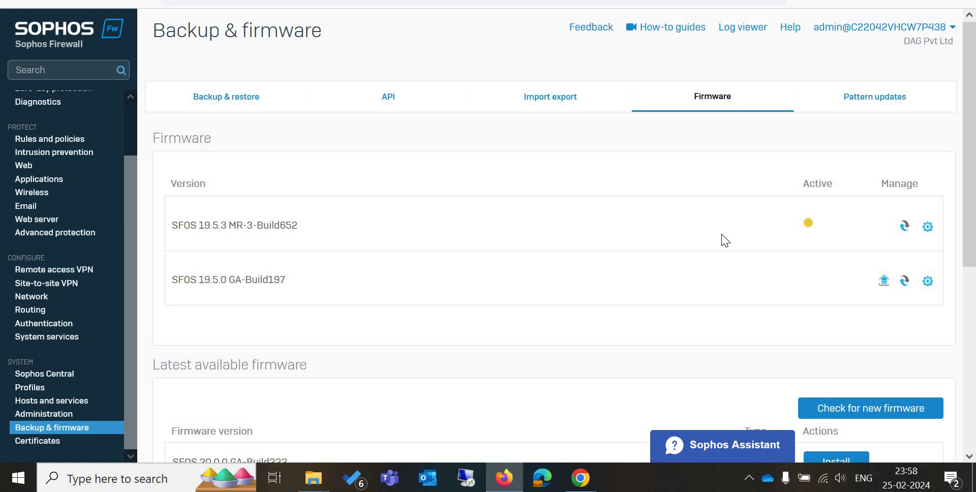
{"action": "key", "text": "ctrl+minus"}
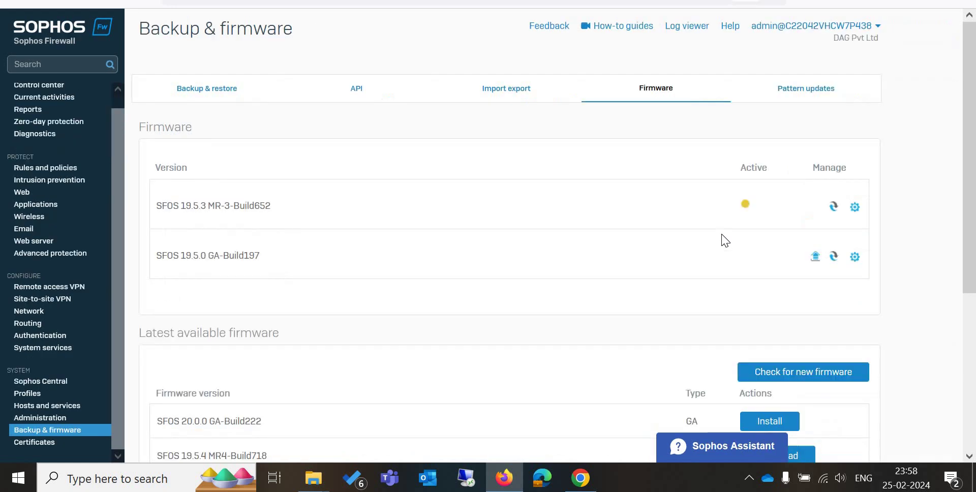
{"action": "left_click", "coordinate": [39, 417]}
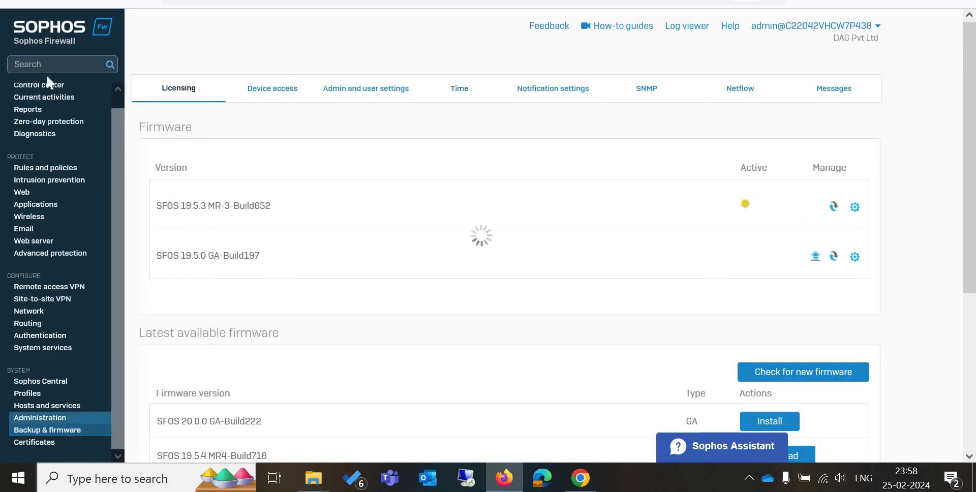
{"action": "left_click", "coordinate": [49, 38]}
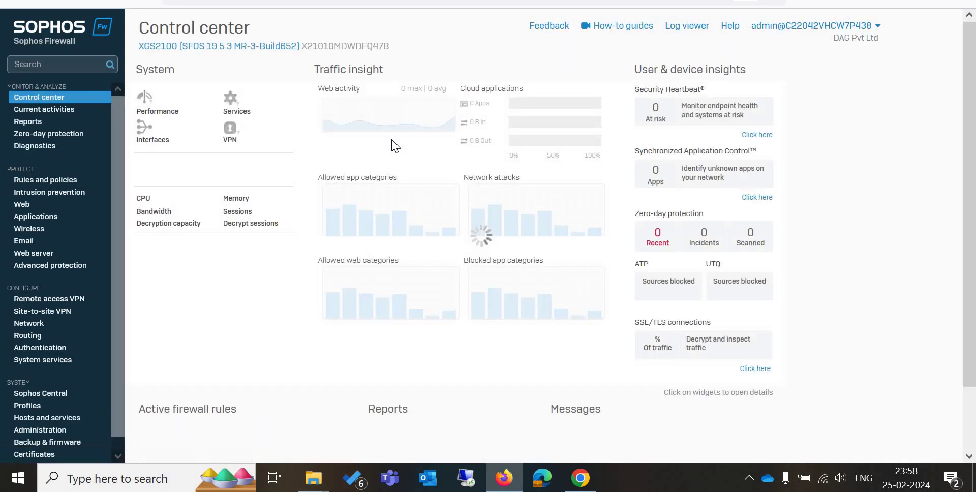
{"action": "double_click", "coordinate": [165, 47]}
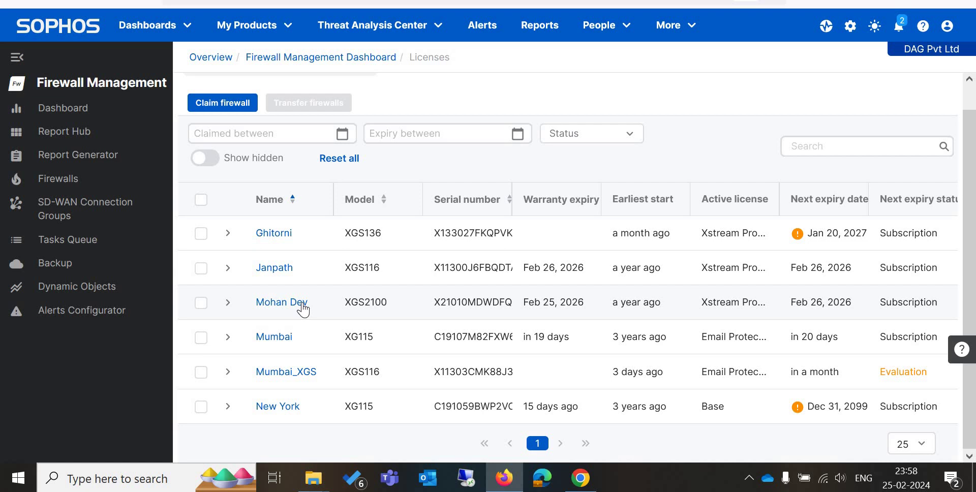
- Expand the XGS2100 firewall's license entry in Sophos Central and review its subscriptions and firmware downloads
{"action": "left_click", "coordinate": [227, 305]}
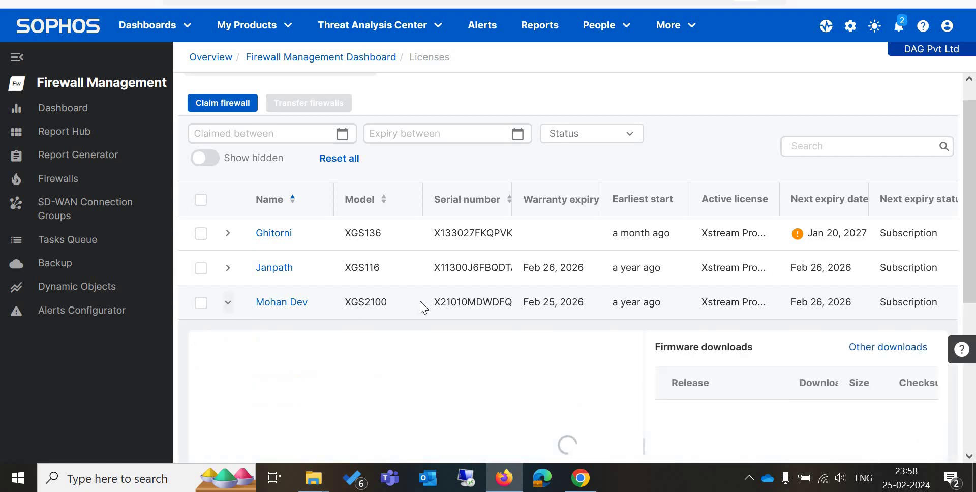
{"action": "scroll", "coordinate": [420, 306], "scroll_direction": "down", "scroll_amount": 2}
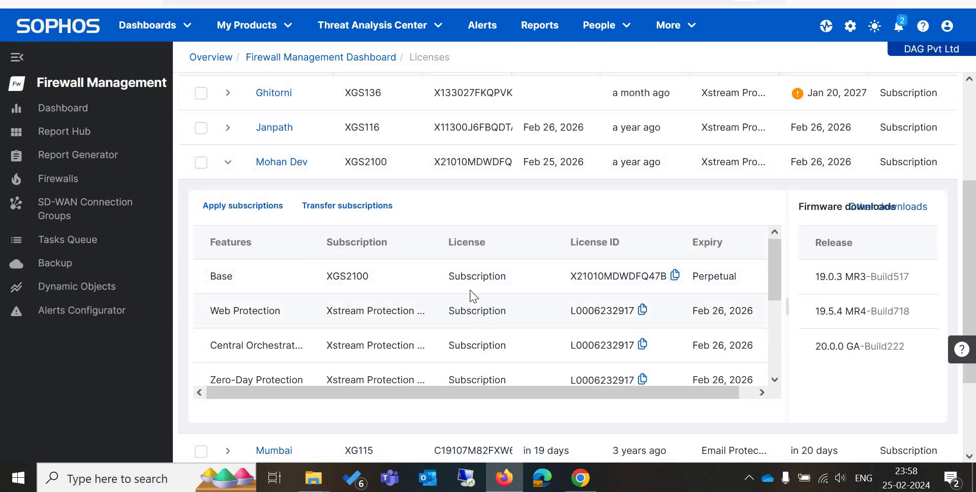
{"action": "scroll", "coordinate": [468, 273], "scroll_direction": "down", "scroll_amount": 3}
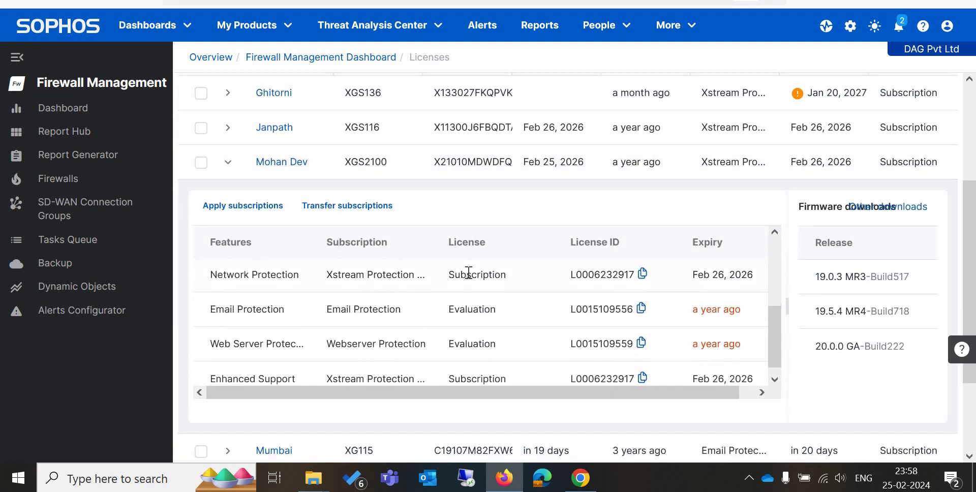
{"action": "scroll", "coordinate": [778, 300], "scroll_direction": "up", "scroll_amount": 3}
{"action": "scroll", "coordinate": [894, 387], "scroll_direction": "up", "scroll_amount": 3}
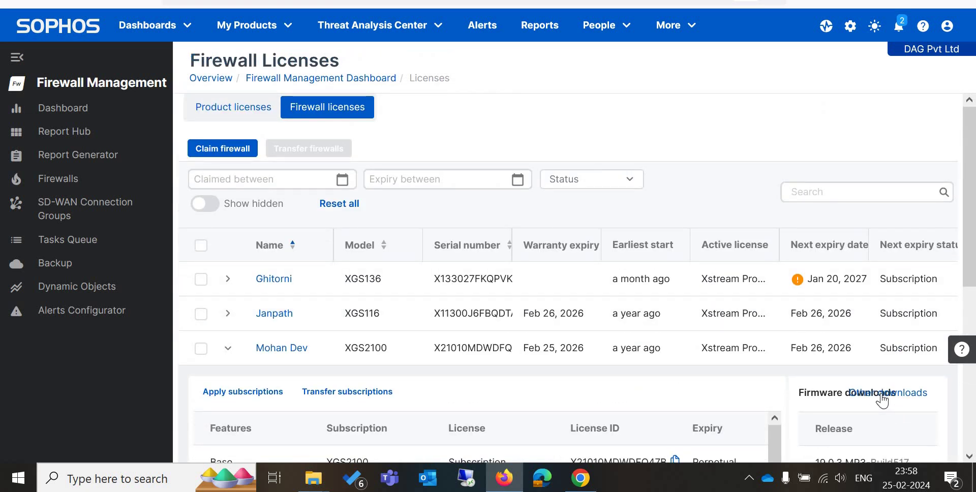
{"action": "scroll", "coordinate": [889, 376], "scroll_direction": "down", "scroll_amount": 3}
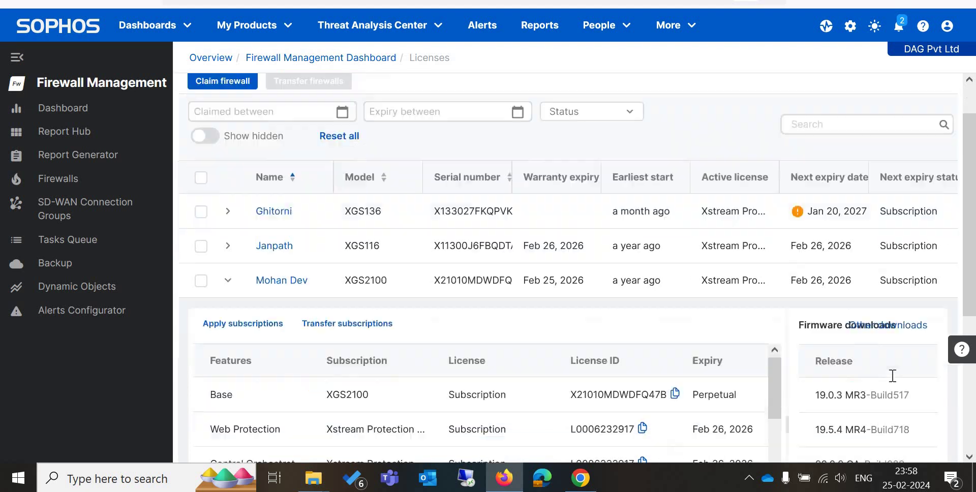
{"action": "scroll", "coordinate": [894, 381], "scroll_direction": "up", "scroll_amount": 3}
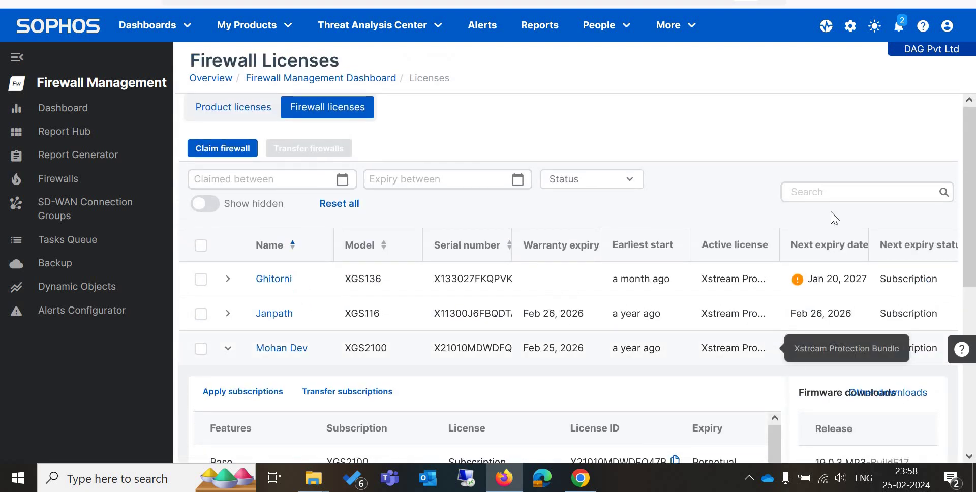
{"action": "key", "text": "ctrl+minus"}
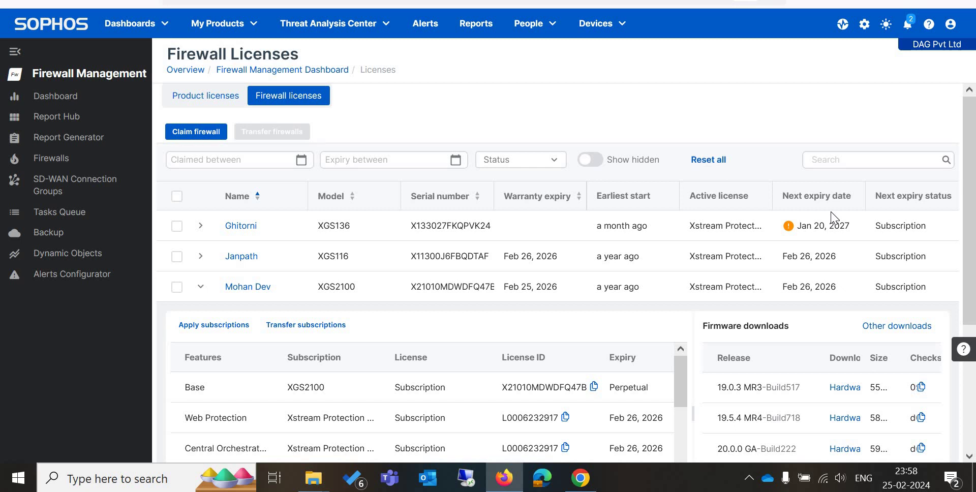
{"action": "scroll", "coordinate": [831, 217], "scroll_direction": "down", "scroll_amount": 2}
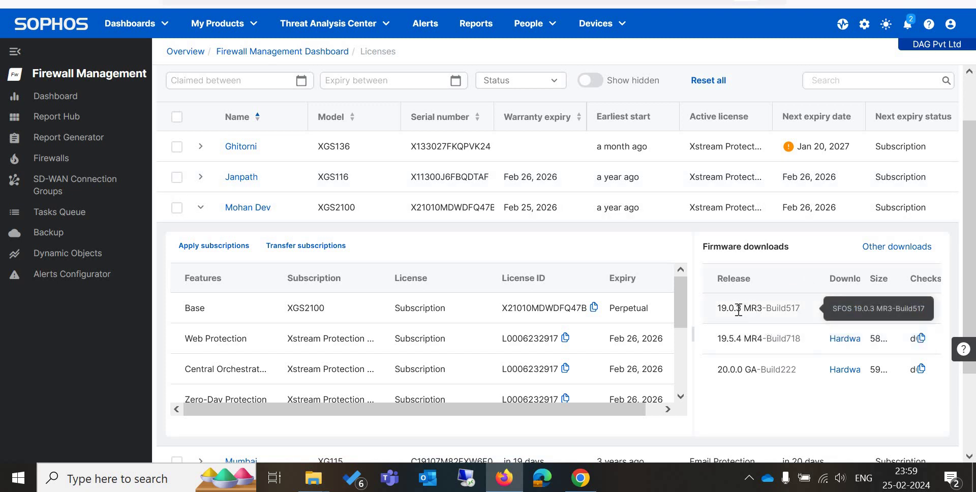
{"action": "left_click_drag", "start_coordinate": [701, 249], "coordinate": [797, 254]}
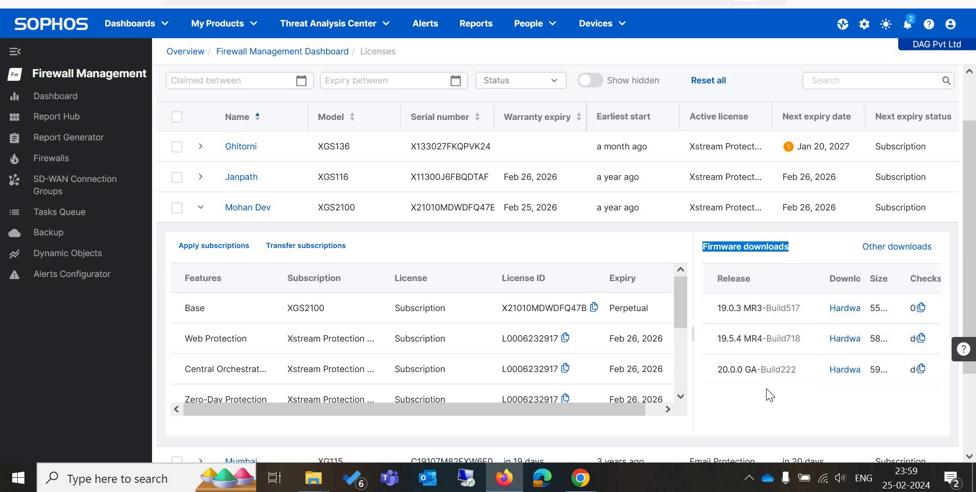
- Examine the installed and latest available firmware versions on the firewall console's Backup & firmware page
{"action": "key", "text": "ctrl+Tab"}
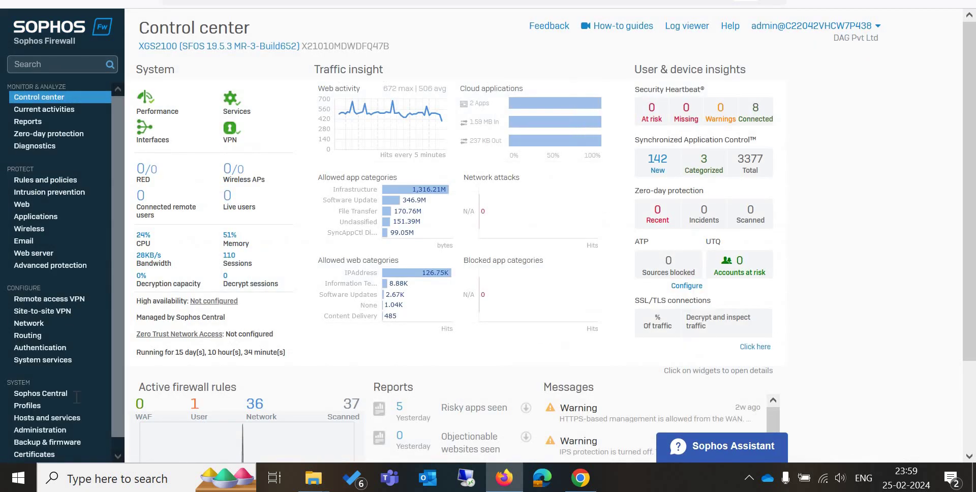
{"action": "left_click", "coordinate": [31, 443]}
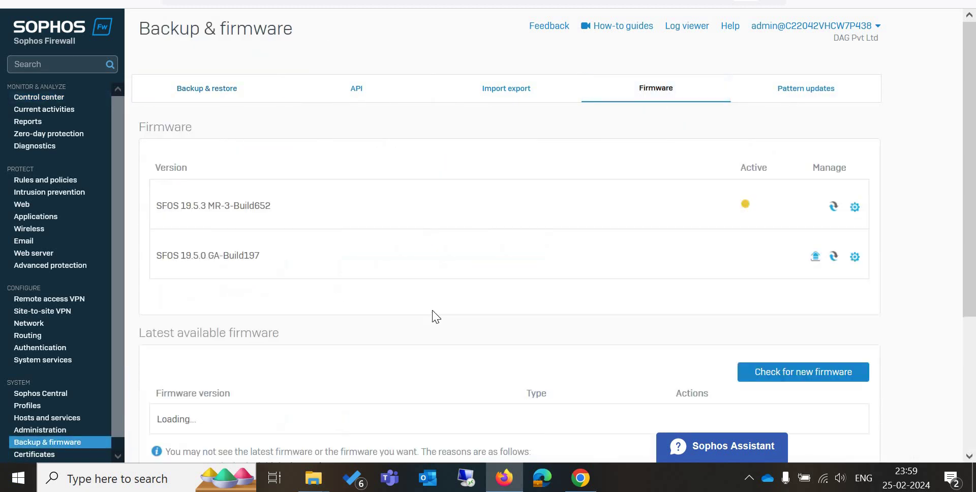
{"action": "scroll", "coordinate": [226, 357], "scroll_direction": "down", "scroll_amount": 2}
{"action": "scroll", "coordinate": [225, 357], "scroll_direction": "down", "scroll_amount": 1}
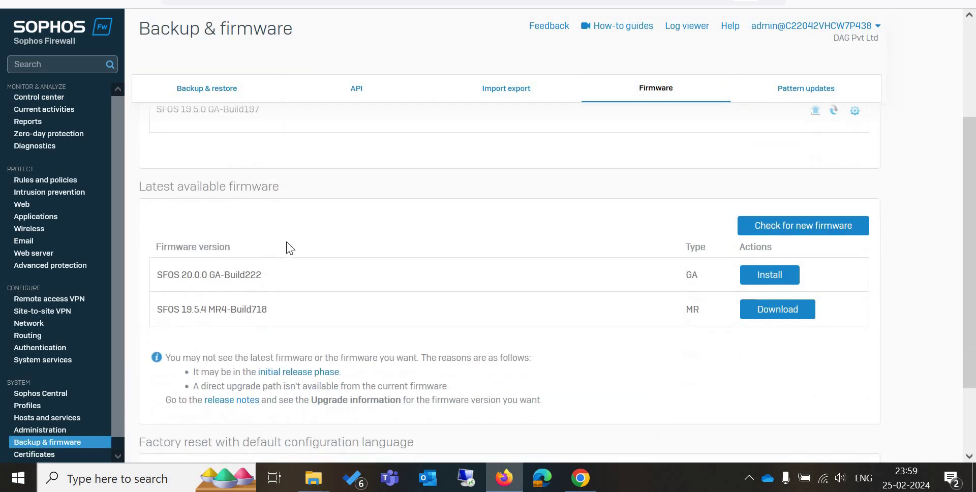
{"action": "scroll", "coordinate": [308, 222], "scroll_direction": "up", "scroll_amount": 2}
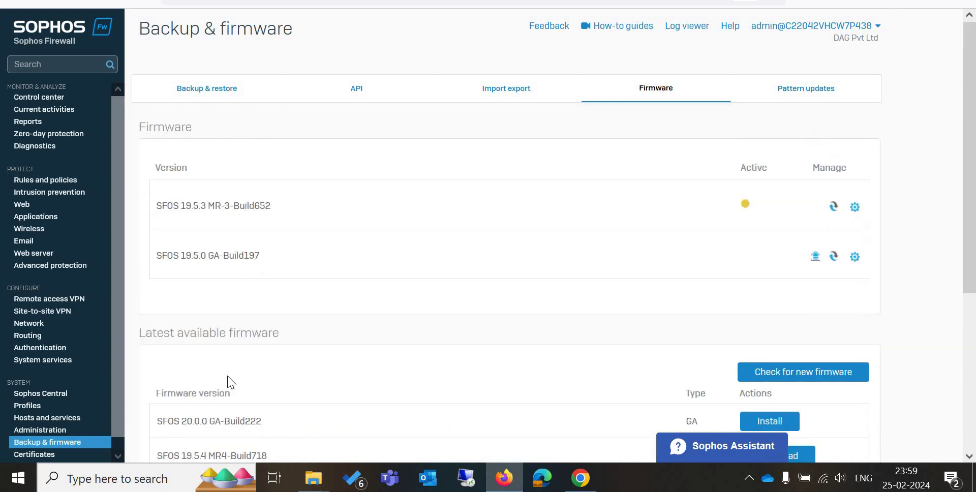
{"action": "scroll", "coordinate": [256, 134], "scroll_direction": "down", "scroll_amount": 2}
{"action": "scroll", "coordinate": [257, 133], "scroll_direction": "up", "scroll_amount": 2}
{"action": "scroll", "coordinate": [237, 305], "scroll_direction": "down", "scroll_amount": 2}
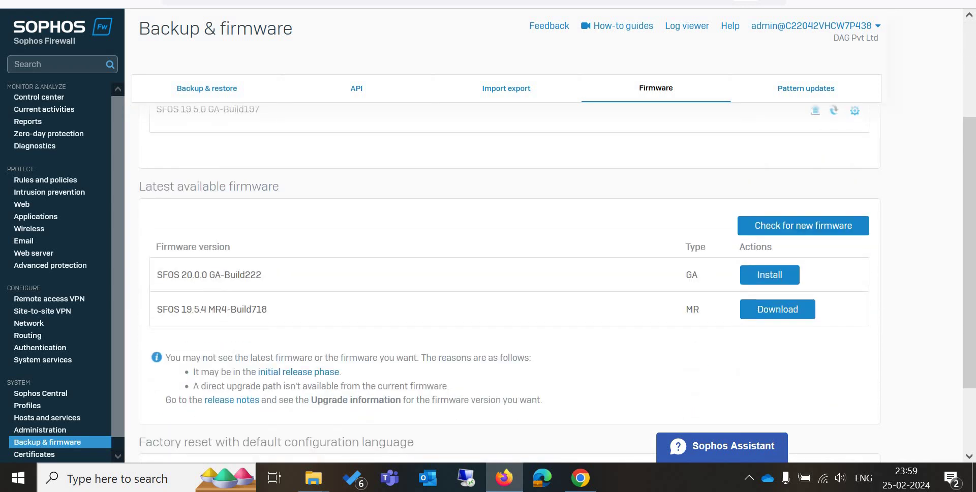
- Request the hardware download of firmware 20.0.0 GA-Build222 for the XGS2100 in Sophos Central and review the export compliance form
{"action": "key", "text": "ctrl+Tab"}
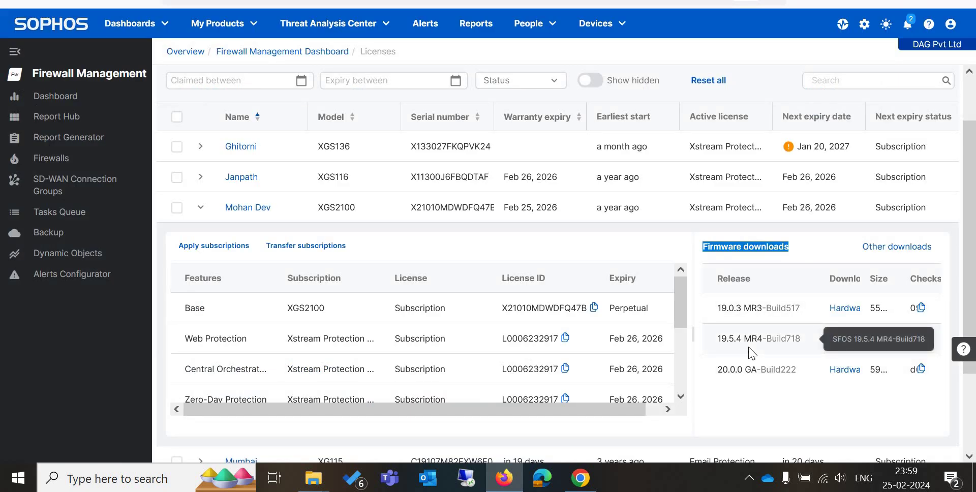
{"action": "scroll", "coordinate": [762, 282], "scroll_direction": "down", "scroll_amount": 2}
{"action": "scroll", "coordinate": [762, 282], "scroll_direction": "down", "scroll_amount": 1}
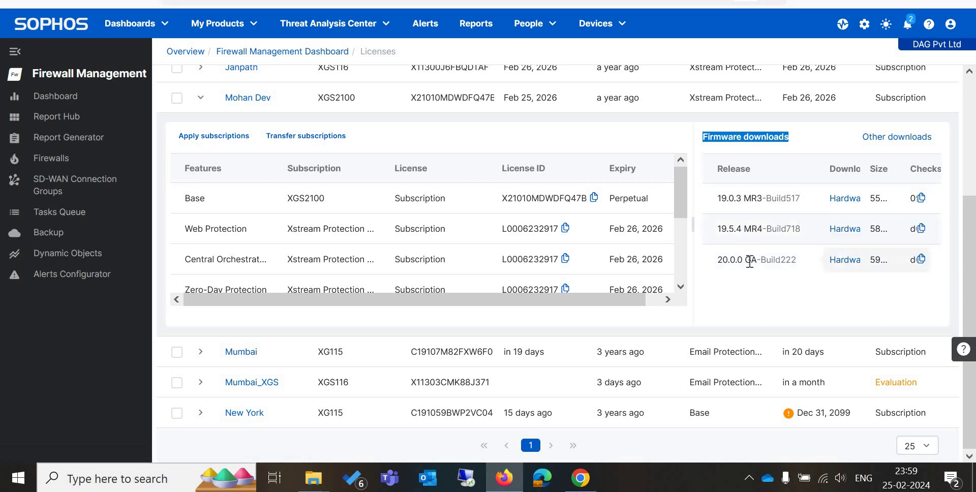
{"action": "left_click", "coordinate": [845, 260]}
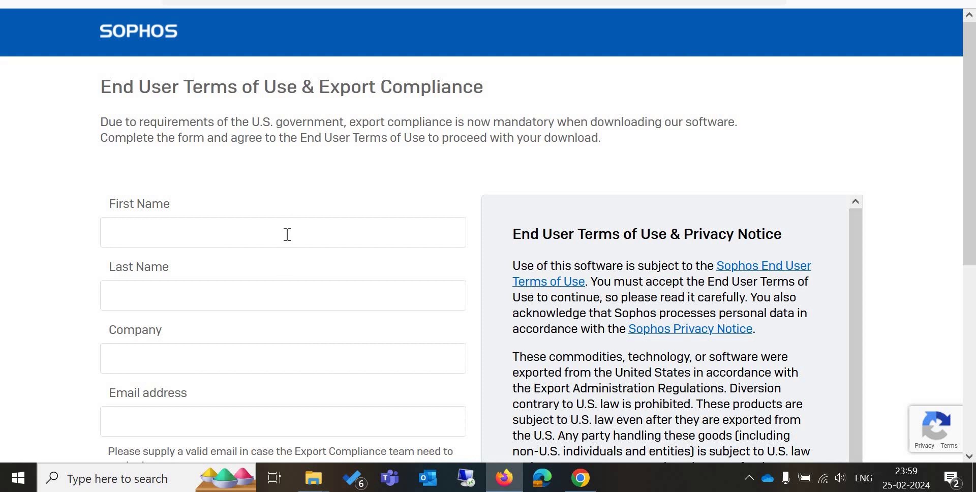
{"action": "scroll", "coordinate": [289, 298], "scroll_direction": "down", "scroll_amount": 5}
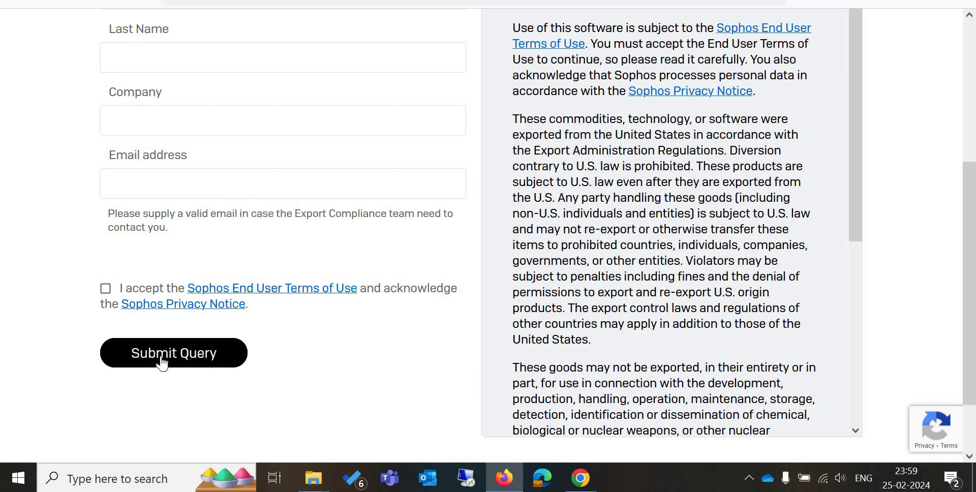
{"action": "scroll", "coordinate": [573, 286], "scroll_direction": "down", "scroll_amount": 5}
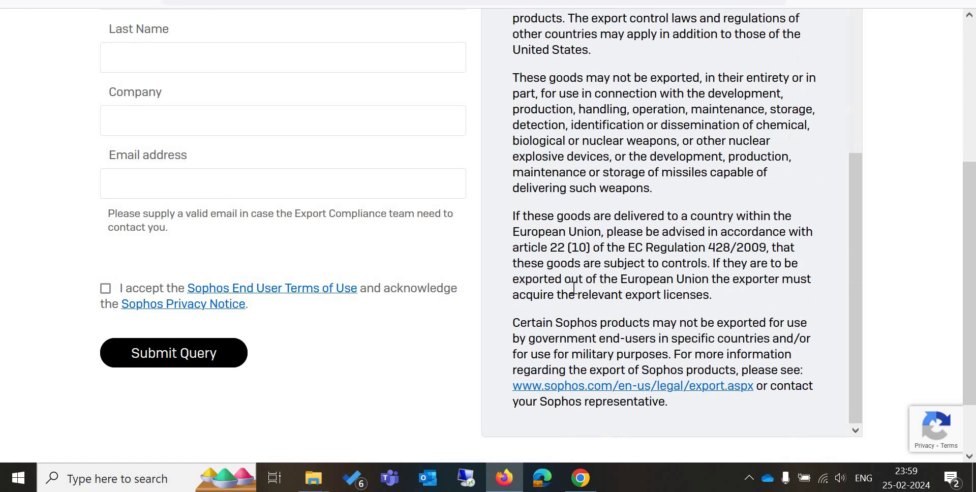
{"action": "scroll", "coordinate": [552, 263], "scroll_direction": "up", "scroll_amount": 10}
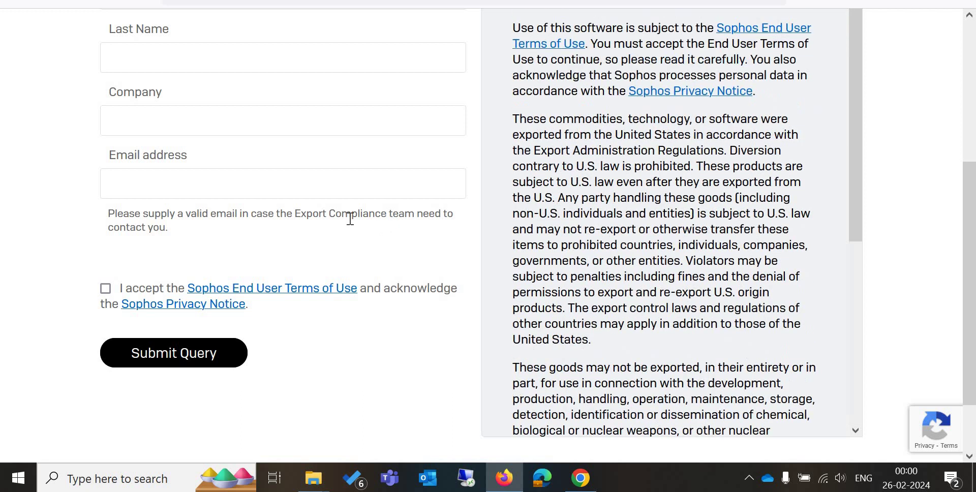
{"action": "scroll", "coordinate": [350, 219], "scroll_direction": "up", "scroll_amount": 5}
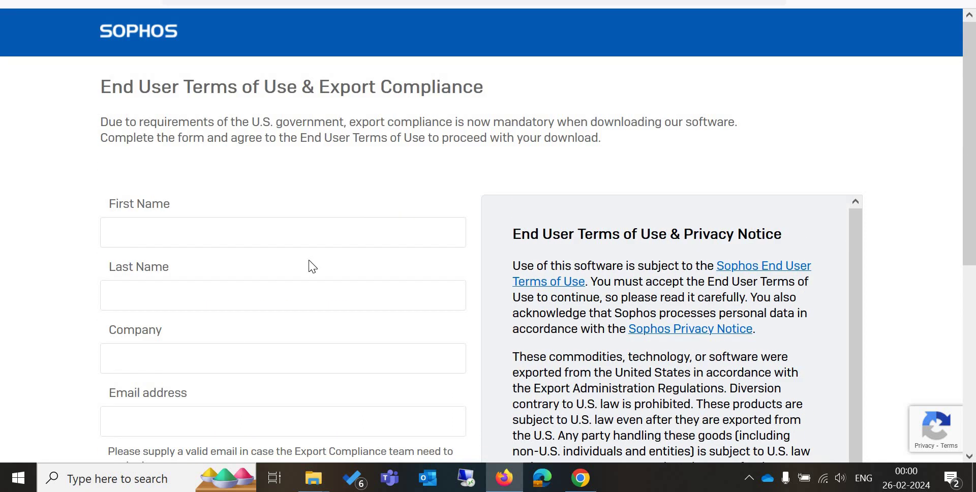